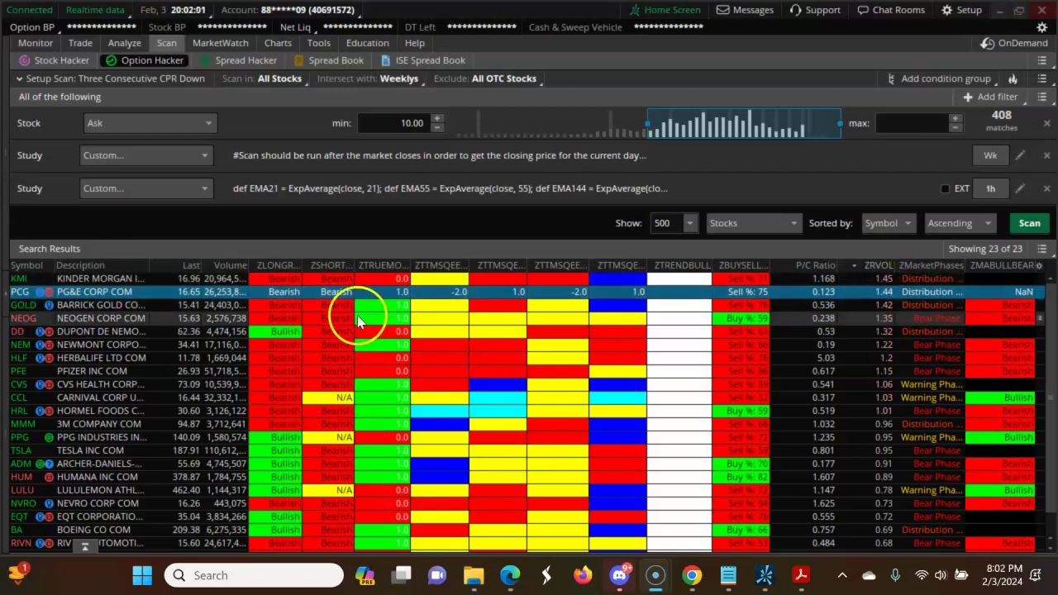
- Select KMI in the scan results and bring up the Charts tab showing the hourly WM chart
{"action": "left_click", "coordinate": [368, 281]}
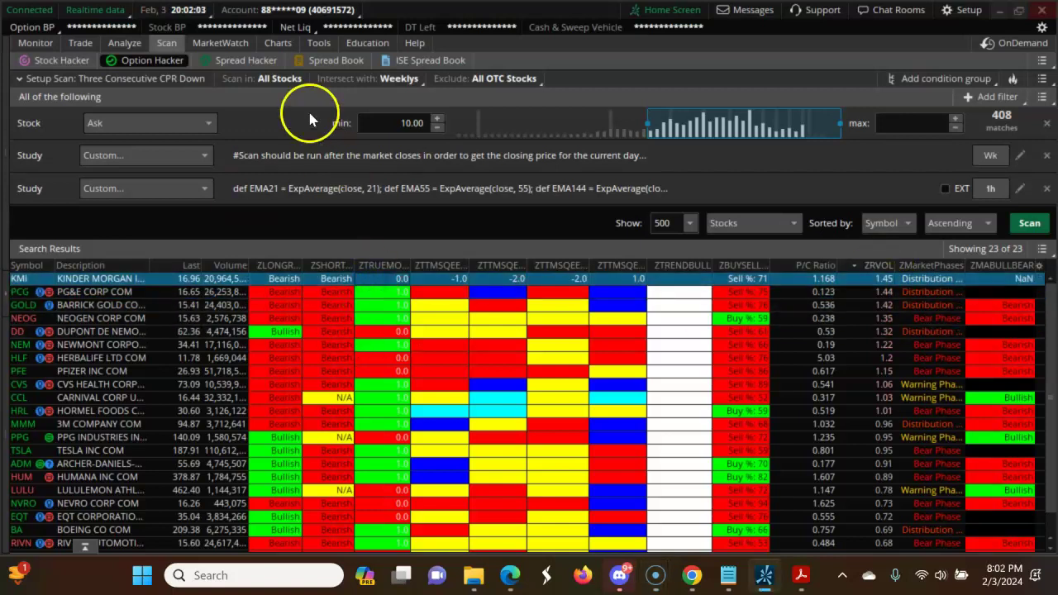
{"action": "left_click", "coordinate": [278, 43]}
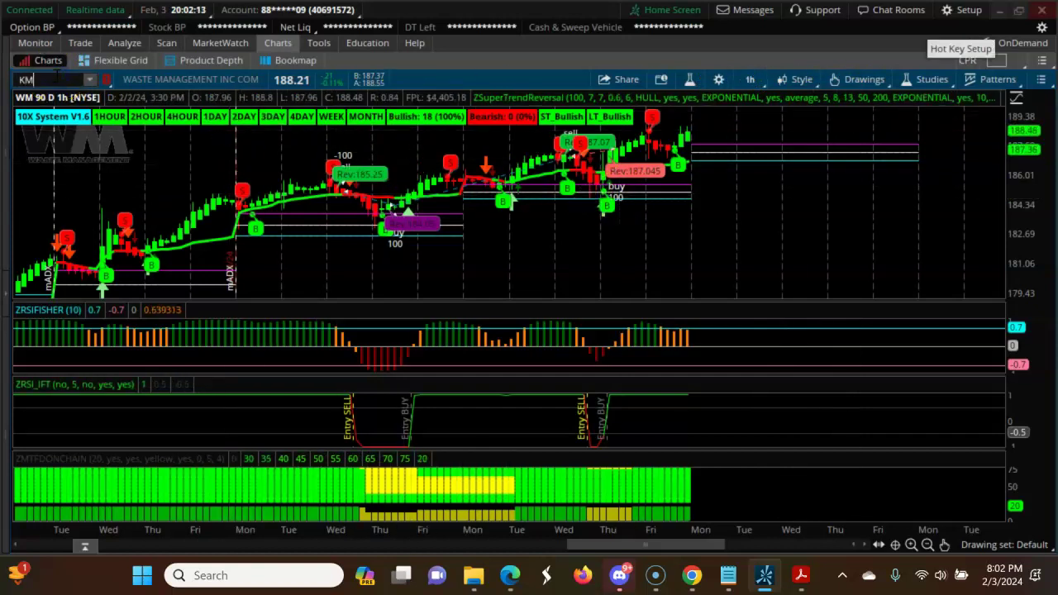
- Load and review the Kinder Morgan (KMI) 1-hour chart, then return to the scan results
{"action": "type", "text": "I"}
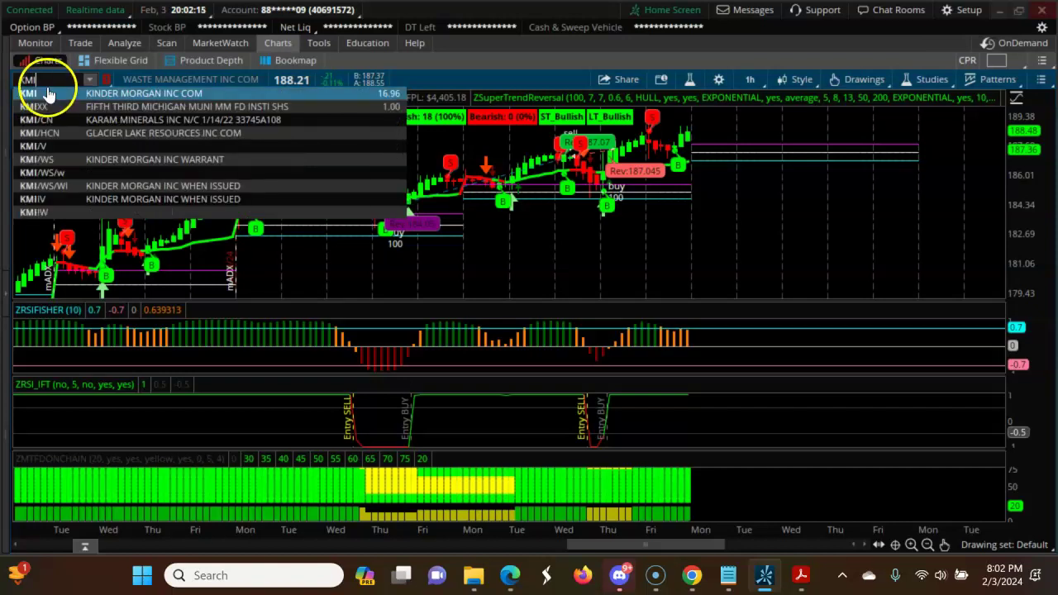
{"action": "key", "text": "Return"}
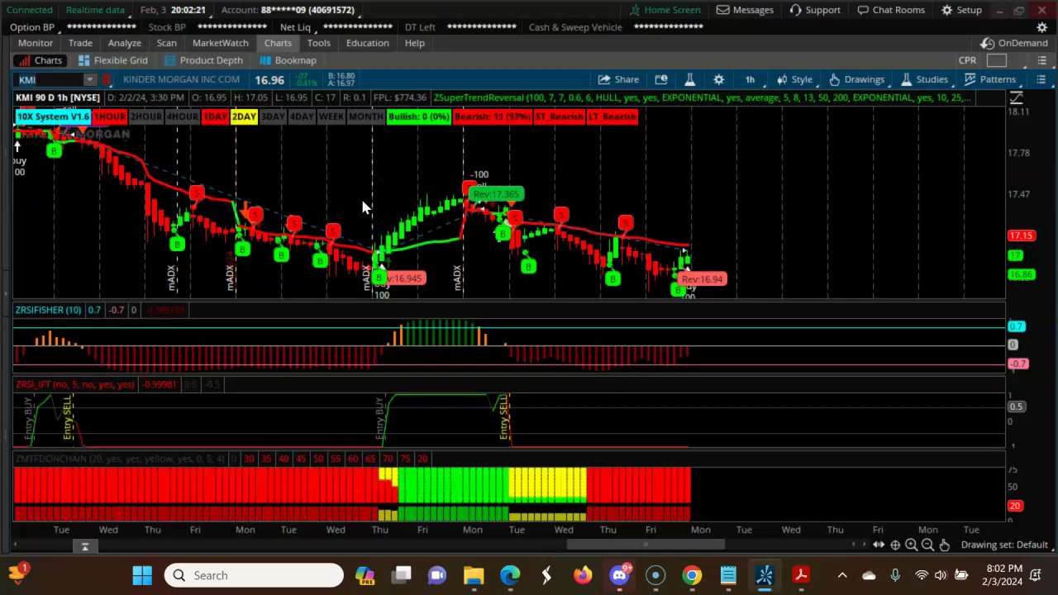
{"action": "left_click", "coordinate": [354, 207]}
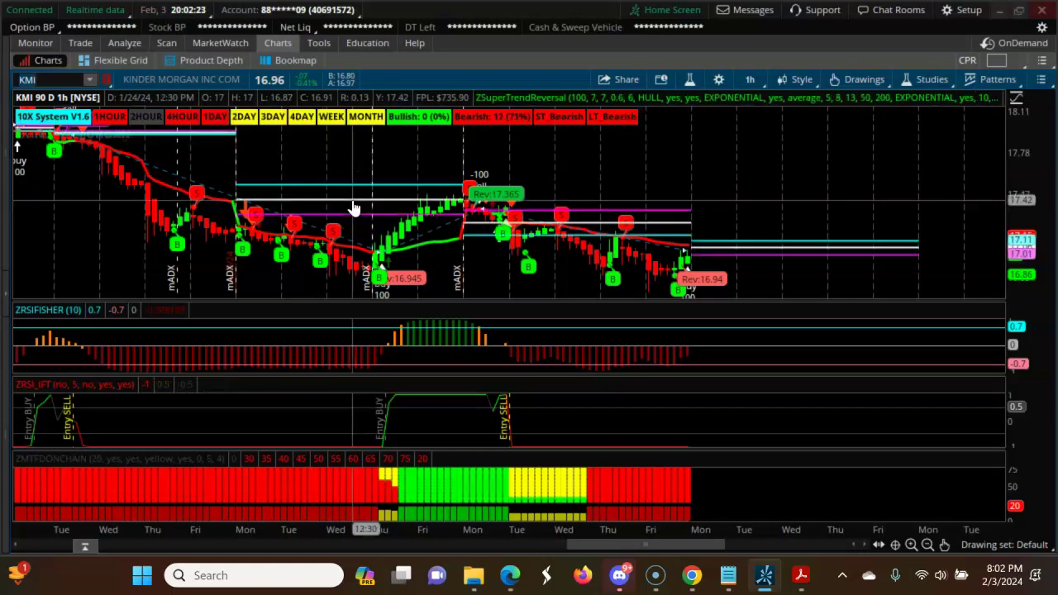
{"action": "left_click", "coordinate": [761, 257]}
{"action": "left_click", "coordinate": [728, 279]}
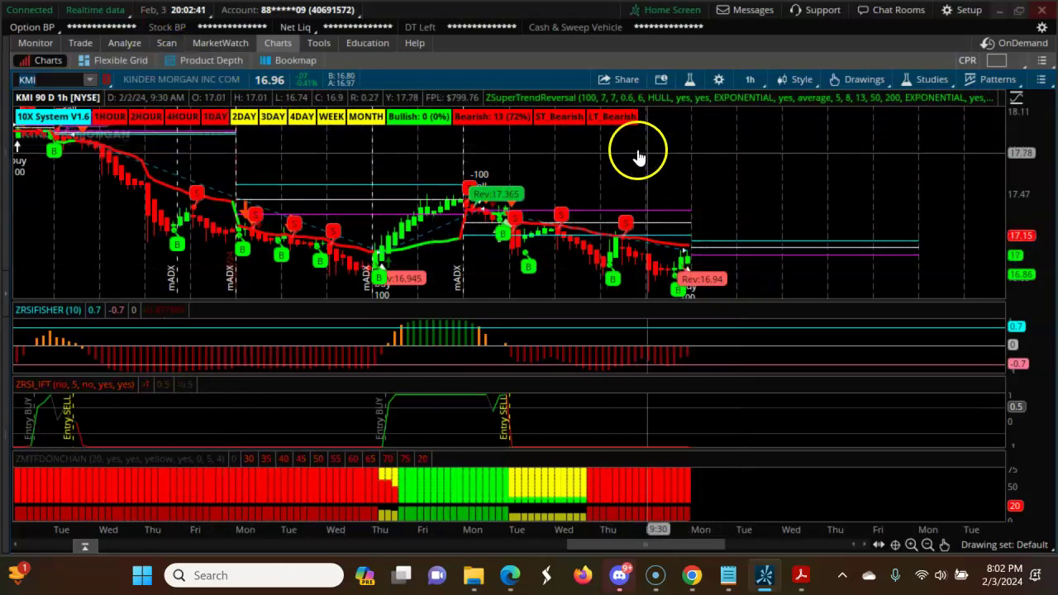
{"action": "left_click", "coordinate": [168, 43]}
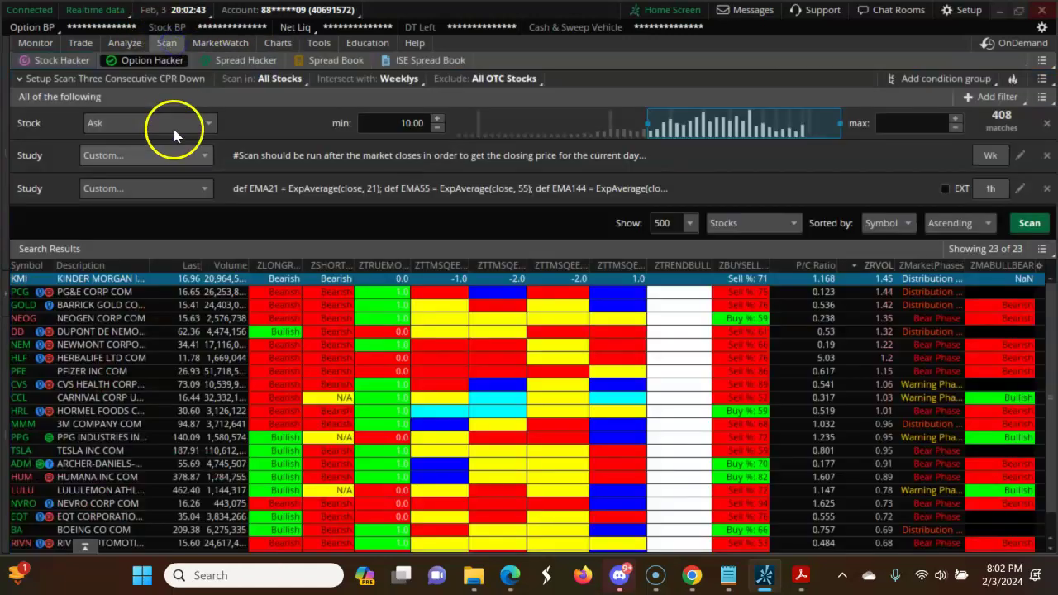
- Pick PCG in the results, load the PG&E (PCG) hourly chart, then return to the scan list
{"action": "left_click", "coordinate": [143, 293]}
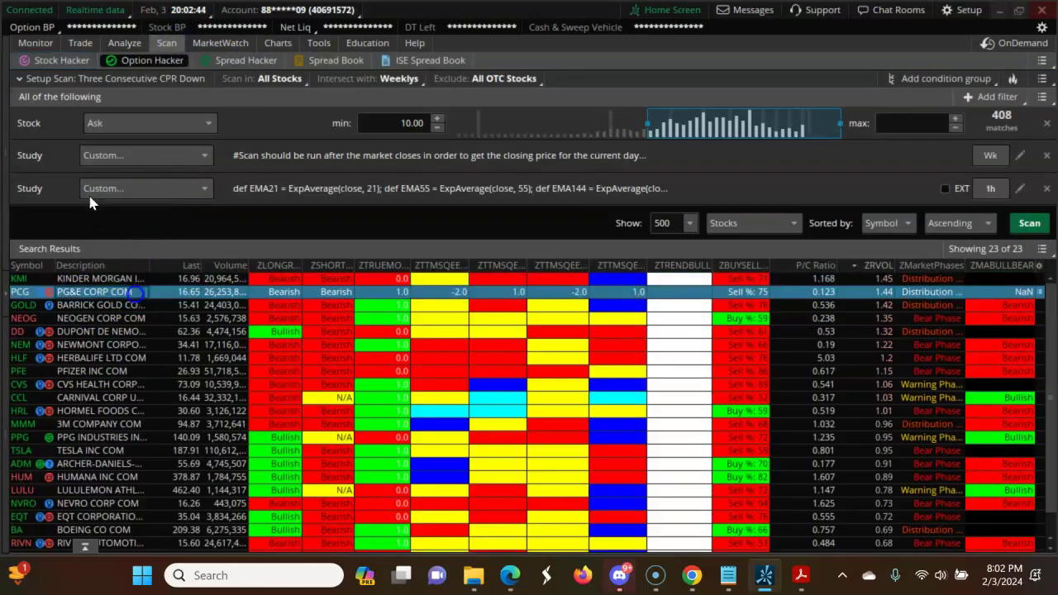
{"action": "left_click", "coordinate": [277, 44]}
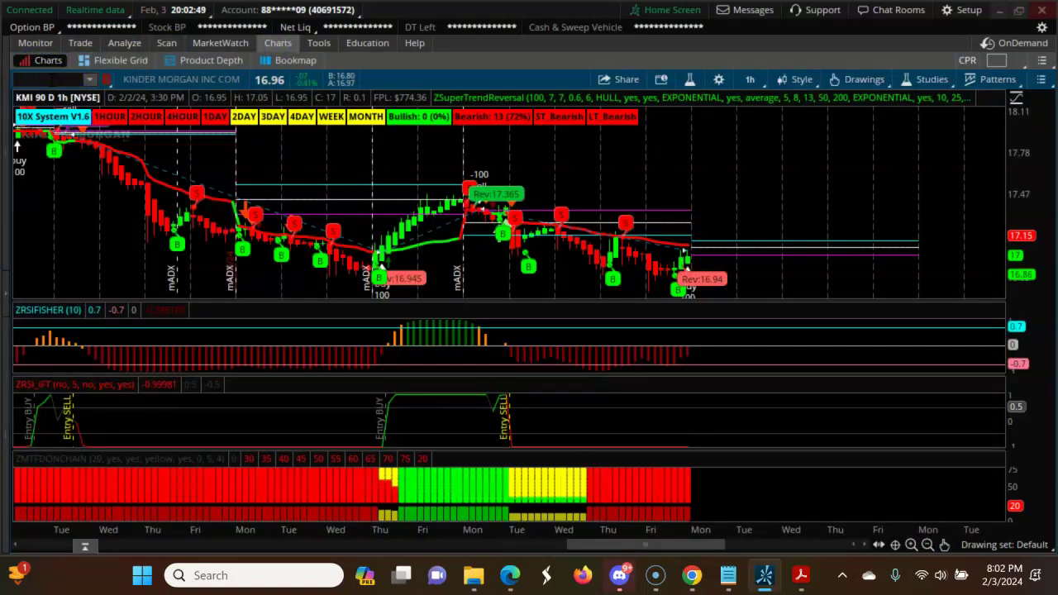
{"action": "type", "text": "PCG"}
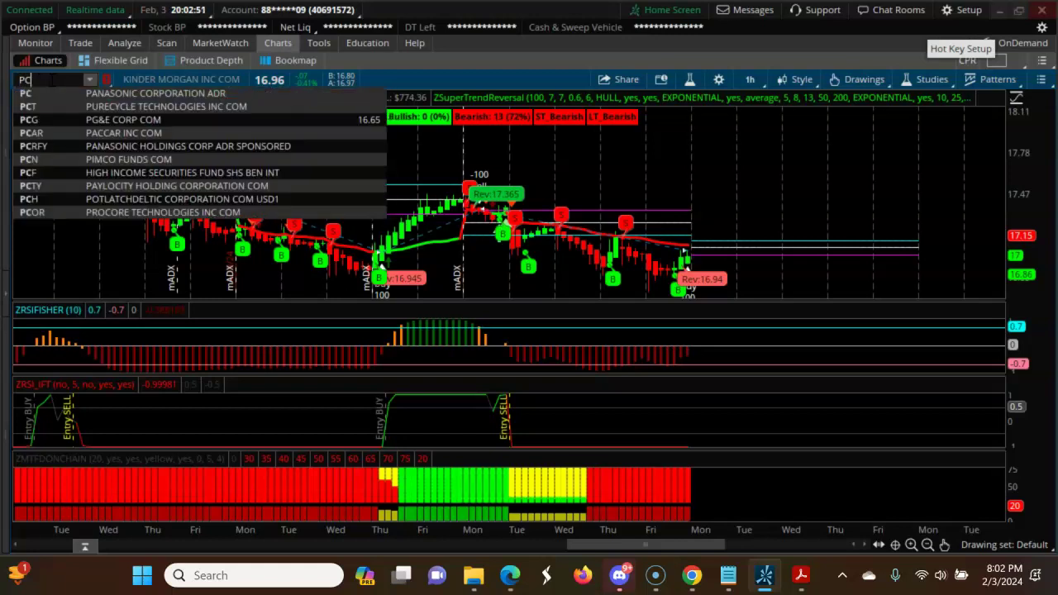
{"action": "left_click", "coordinate": [55, 93]}
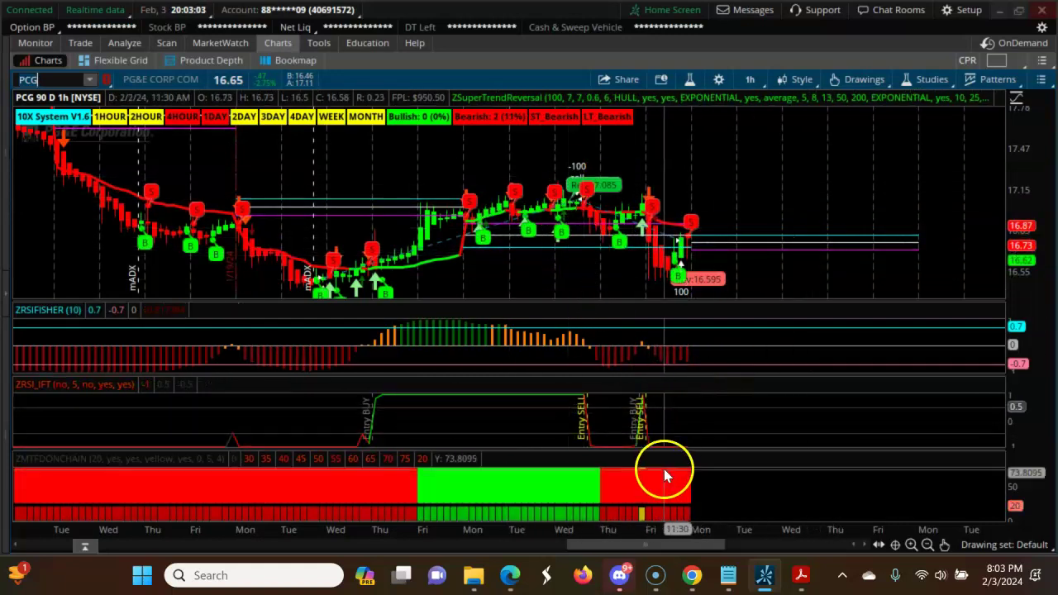
{"action": "left_click", "coordinate": [165, 44]}
- Select GOLD and DD in the results, then load the Barrick Gold (GOLD) hourly chart
{"action": "left_click", "coordinate": [73, 305]}
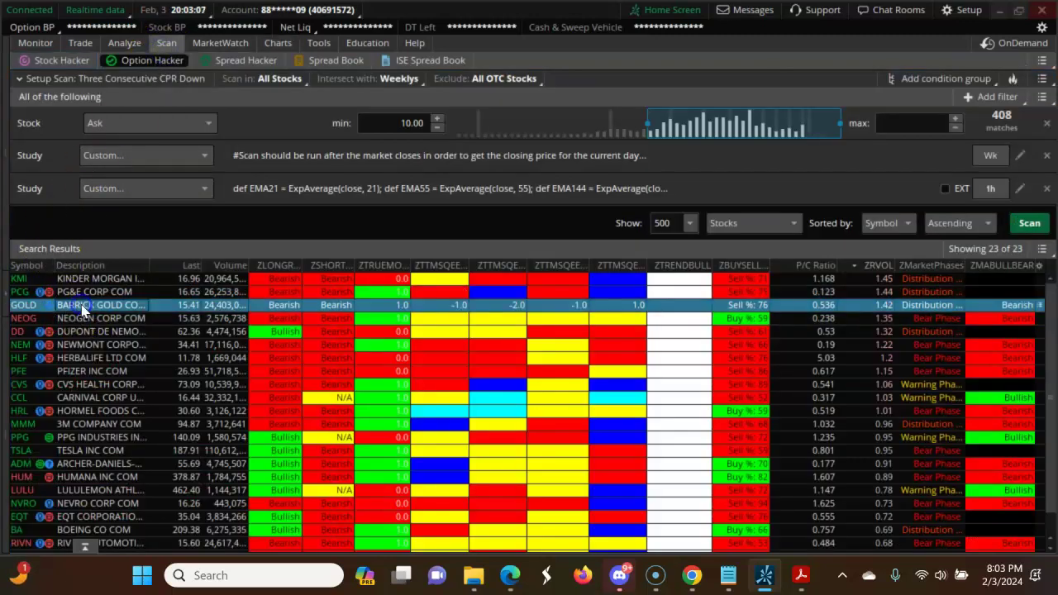
{"action": "left_click", "coordinate": [104, 321]}
{"action": "left_click", "coordinate": [108, 332]}
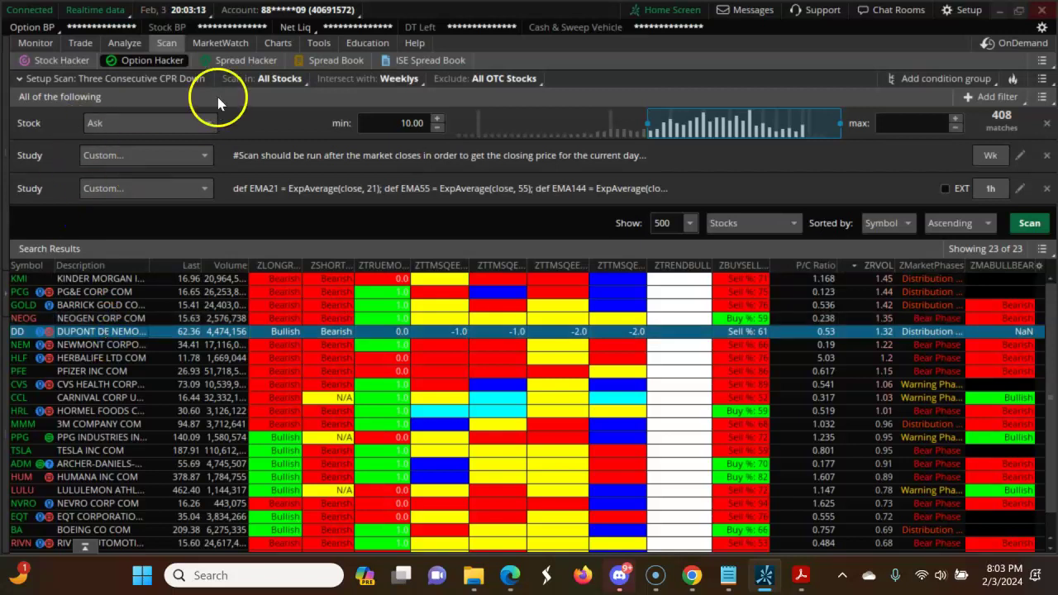
{"action": "left_click", "coordinate": [278, 43]}
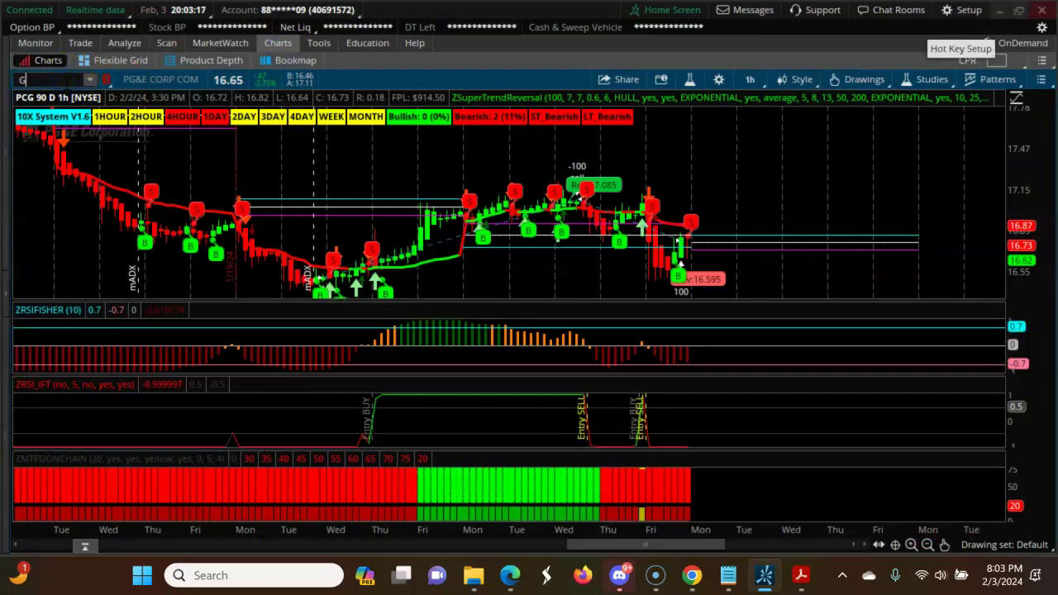
{"action": "type", "text": "LD"}
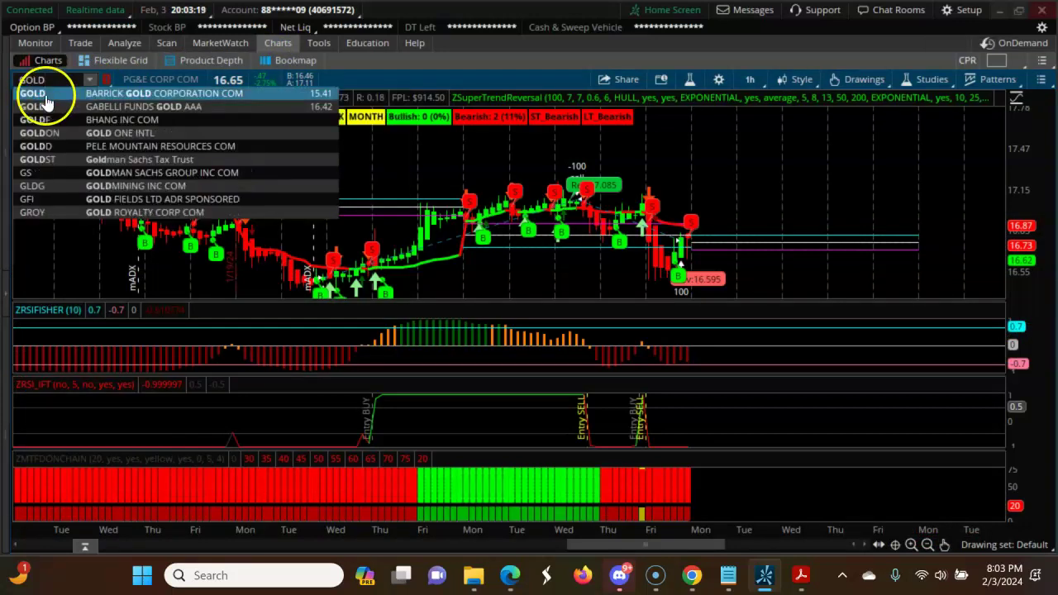
{"action": "left_click", "coordinate": [37, 96]}
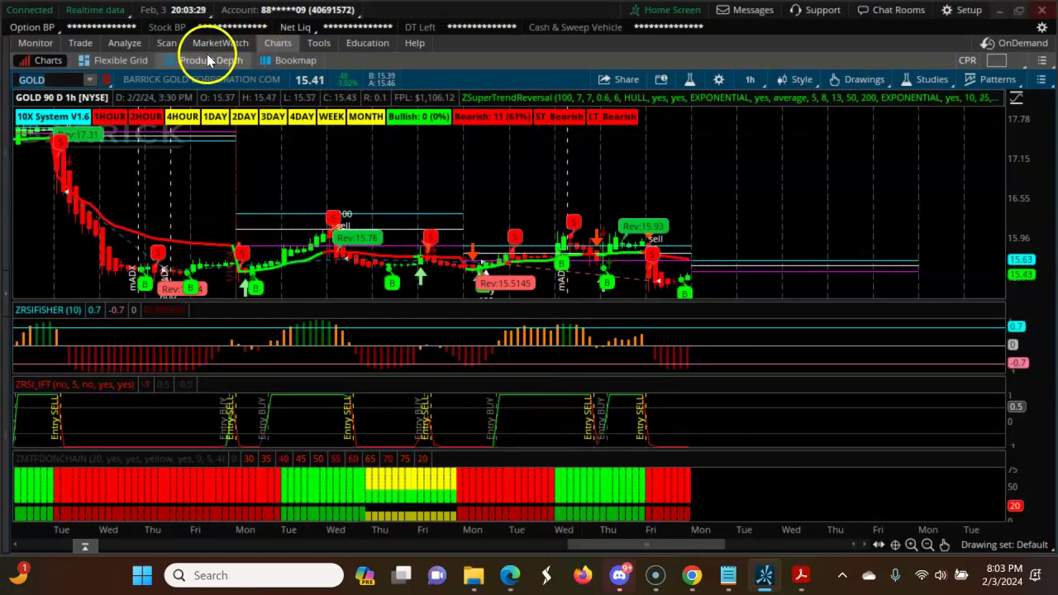
- Back on the scan results, browse the HLF, PFE and CVS rows
{"action": "left_click", "coordinate": [166, 43]}
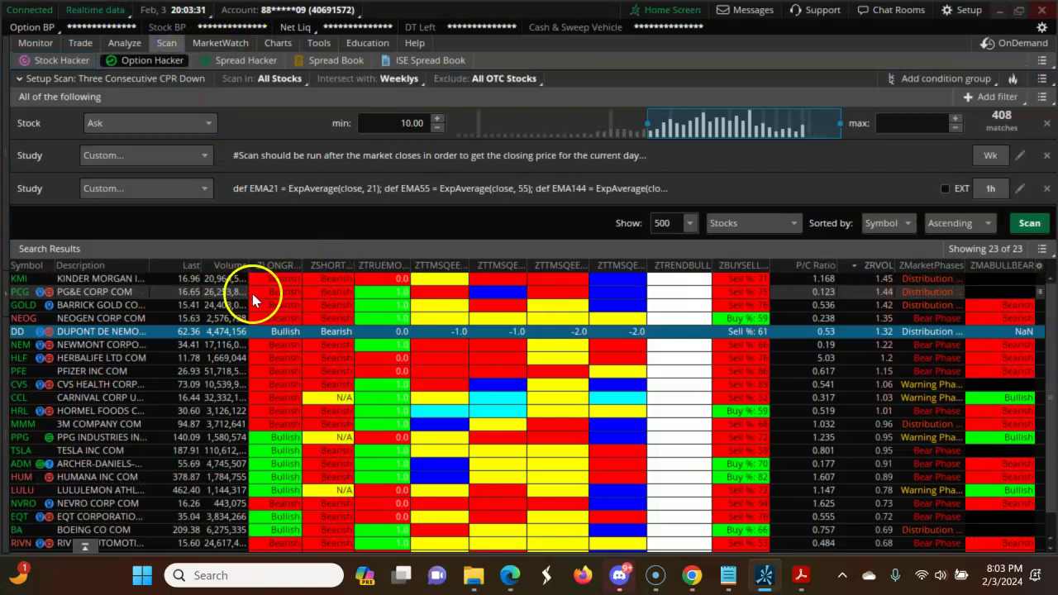
{"action": "left_click", "coordinate": [345, 358]}
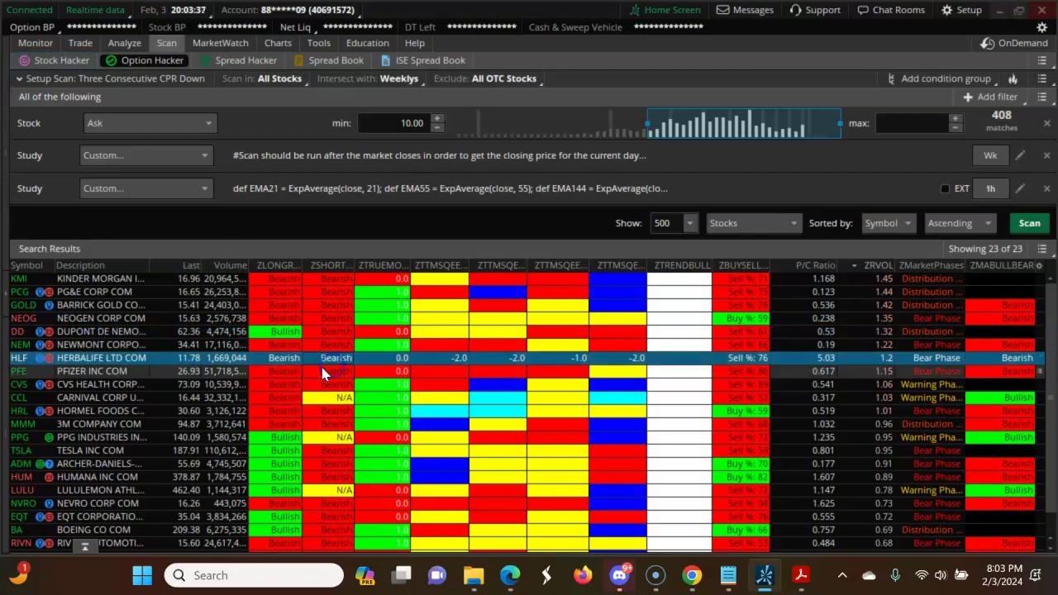
{"action": "left_click", "coordinate": [321, 371]}
{"action": "key", "text": "Down"}
{"action": "left_click", "coordinate": [324, 358]}
- Sort results by the 0.0/1.0 study column, review NVRO, PFE and HLF, then return to Charts
{"action": "left_click", "coordinate": [389, 266]}
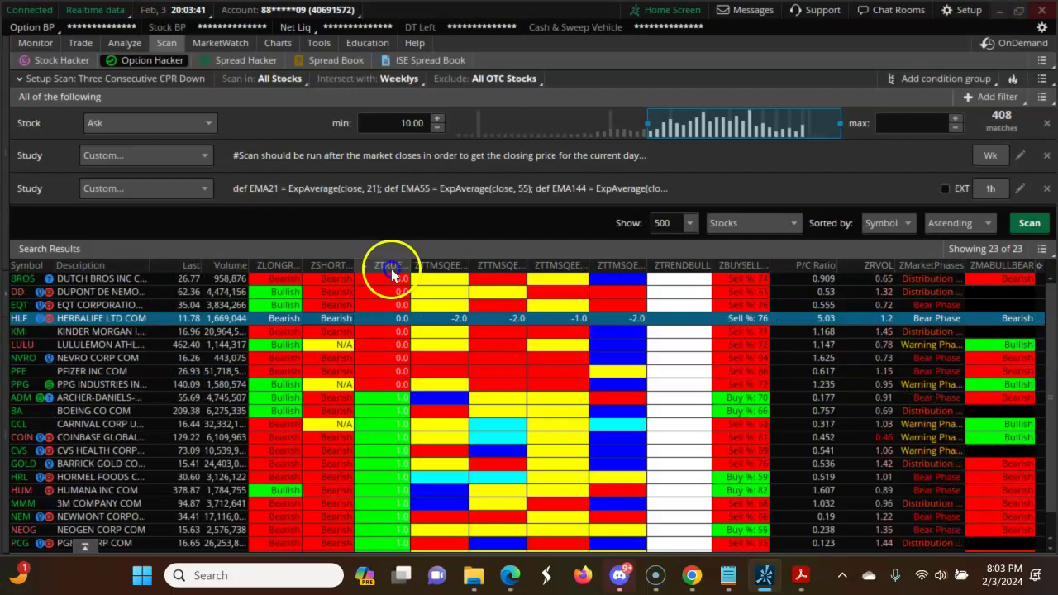
{"action": "left_click", "coordinate": [386, 359]}
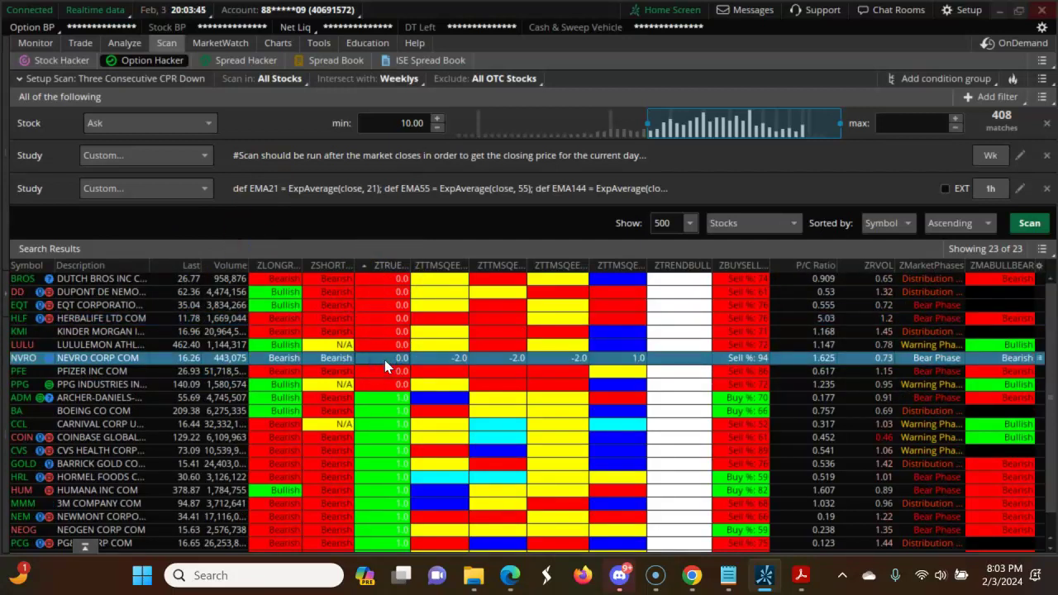
{"action": "left_click", "coordinate": [383, 370]}
{"action": "left_click", "coordinate": [381, 358]}
{"action": "left_click", "coordinate": [385, 371]}
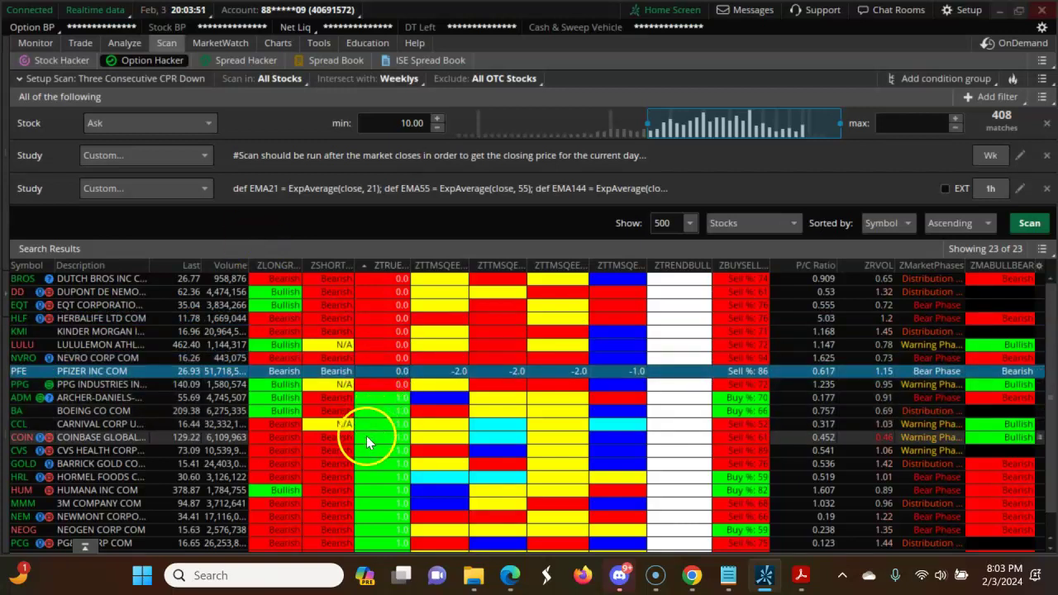
{"action": "scroll", "coordinate": [1052, 310], "scroll_direction": "down", "scroll_amount": 1}
{"action": "scroll", "coordinate": [1051, 310], "scroll_direction": "up", "scroll_amount": 1}
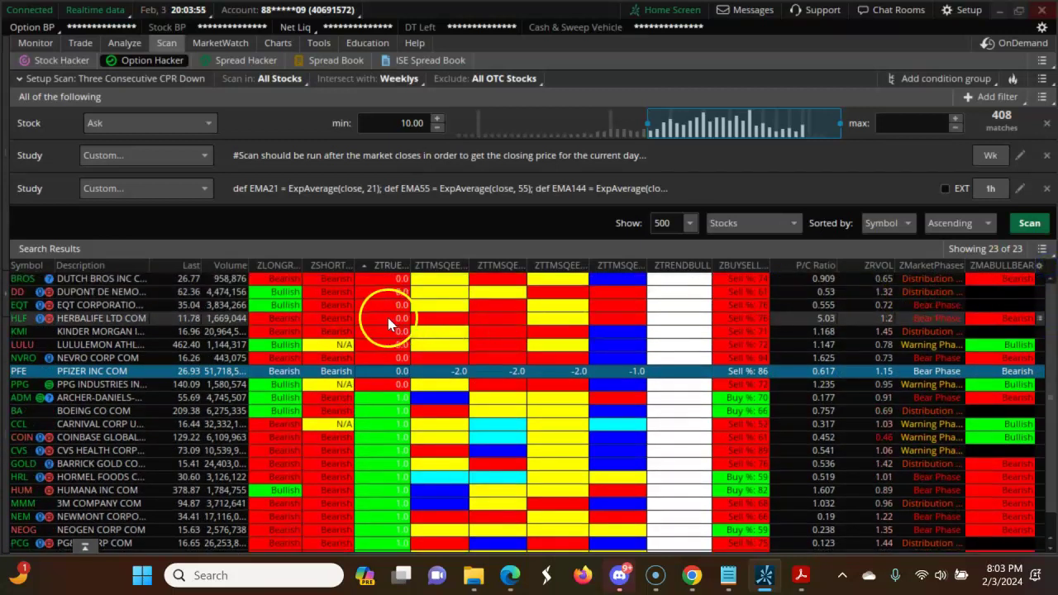
{"action": "left_click", "coordinate": [327, 320]}
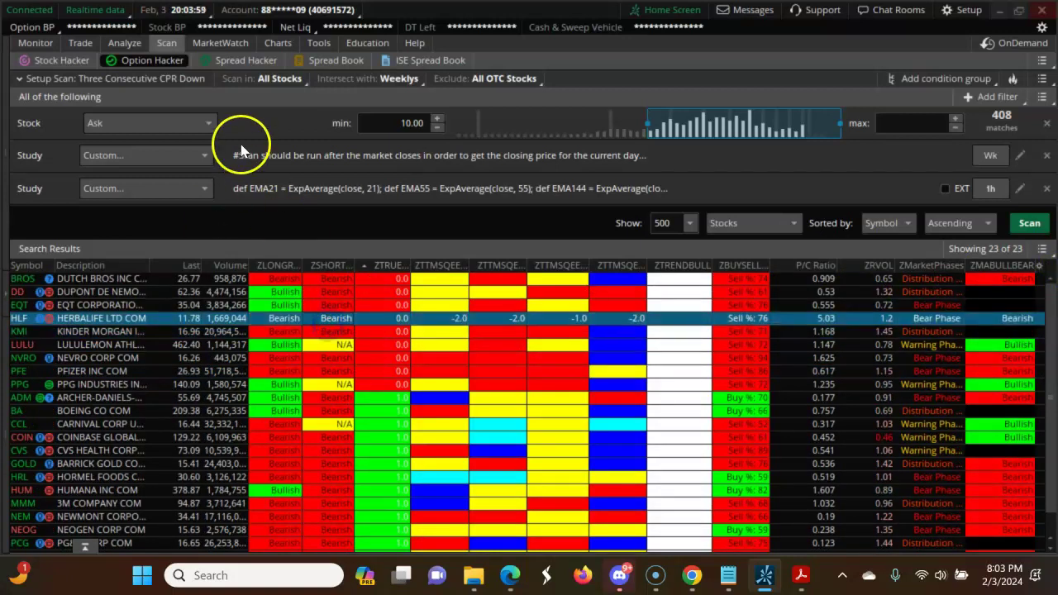
{"action": "left_click", "coordinate": [277, 43]}
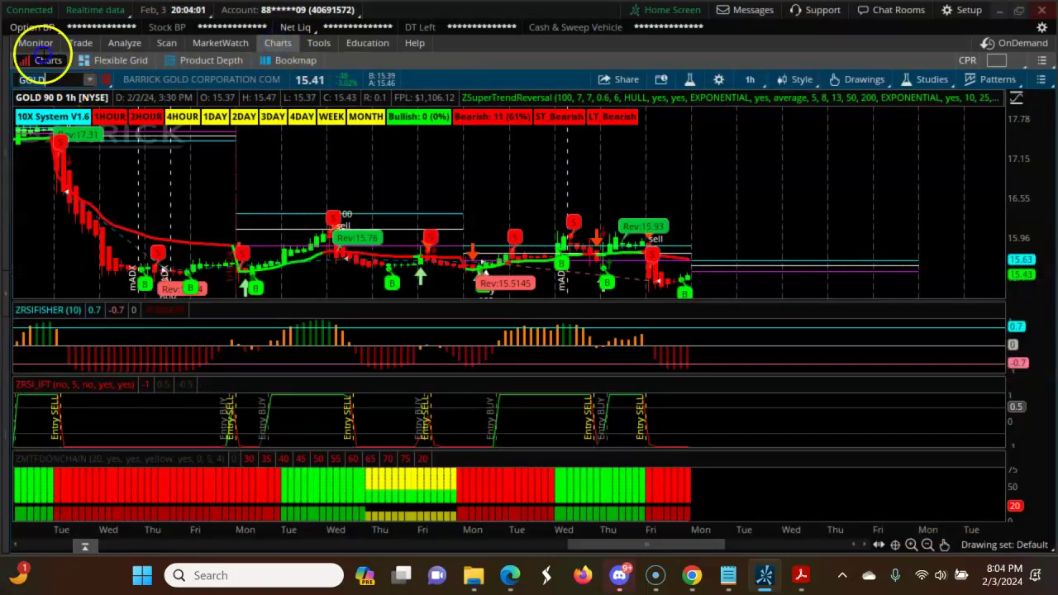
- Load the Herbalife (HLF) hourly chart
{"action": "mouse_move", "coordinate": [75, 96]}
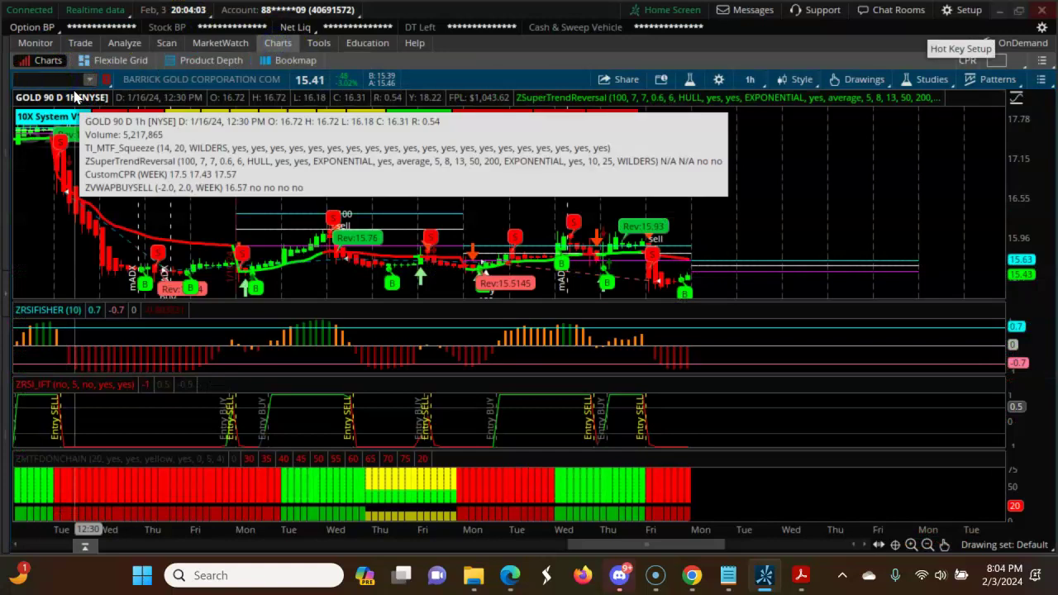
{"action": "type", "text": "HL"}
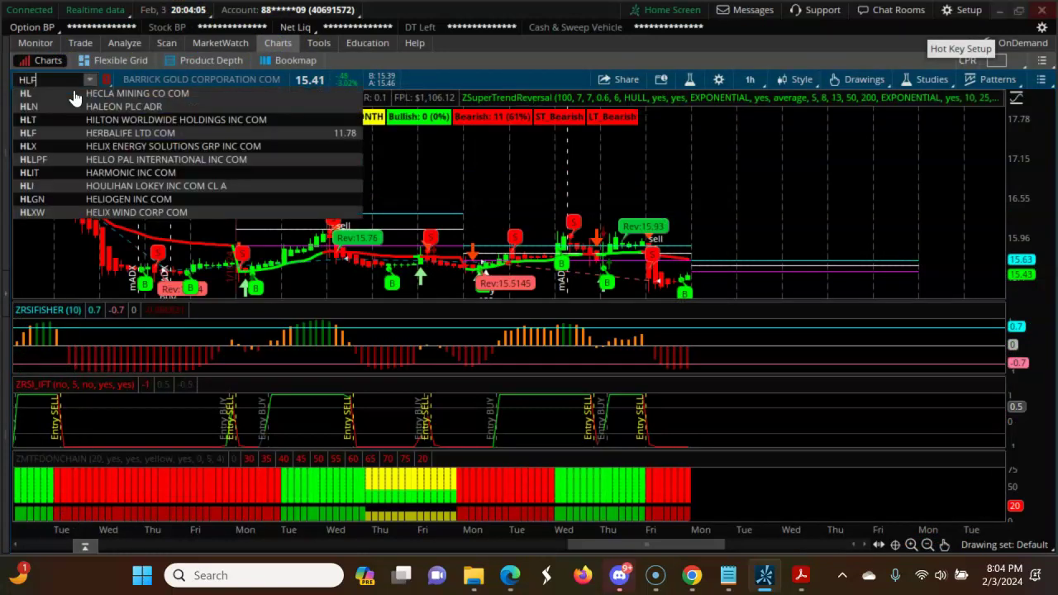
{"action": "type", "text": "F"}
{"action": "left_click", "coordinate": [71, 99]}
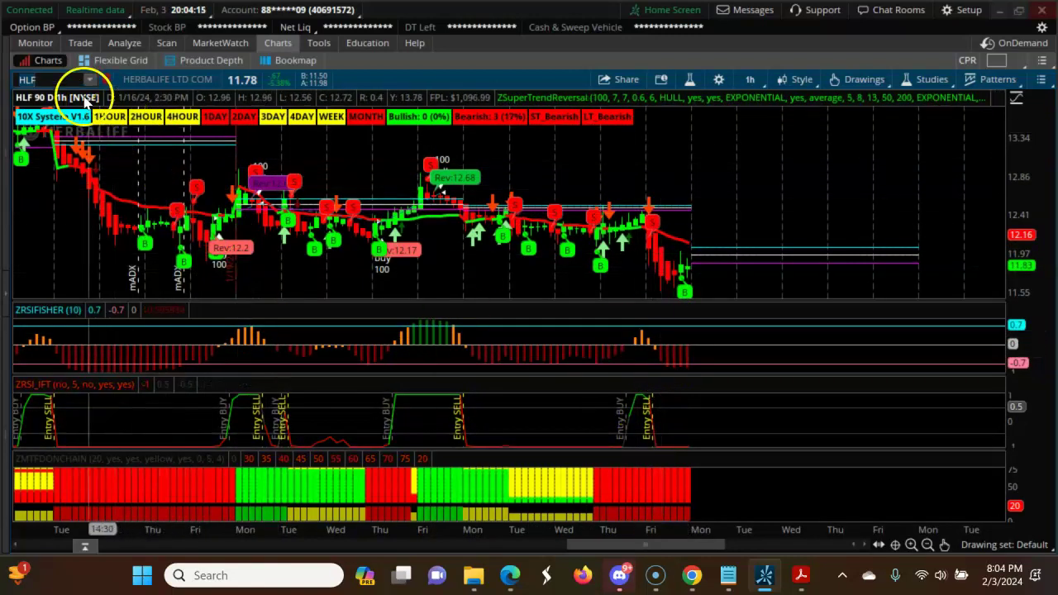
- Switch the chart to Pfizer (PFE) hourly data
{"action": "mouse_move", "coordinate": [56, 99]}
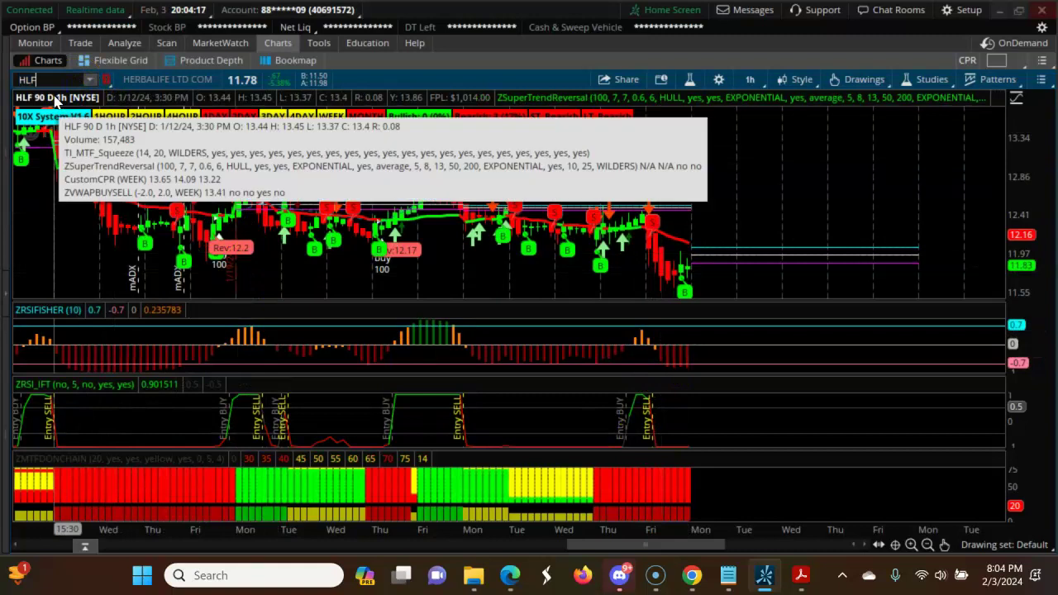
{"action": "type", "text": "PF"}
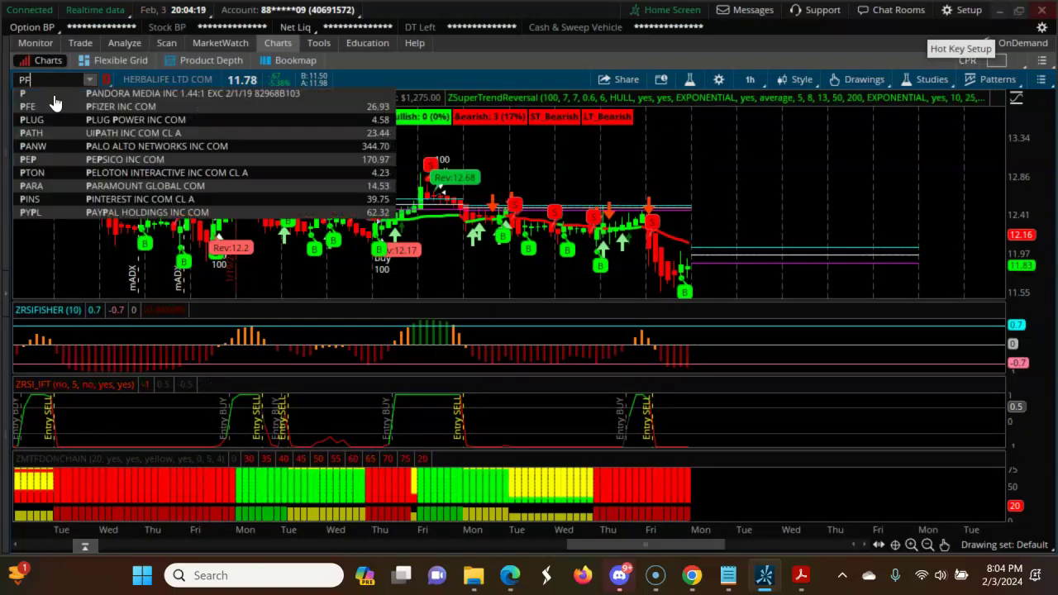
{"action": "type", "text": "E"}
{"action": "left_click", "coordinate": [39, 91]}
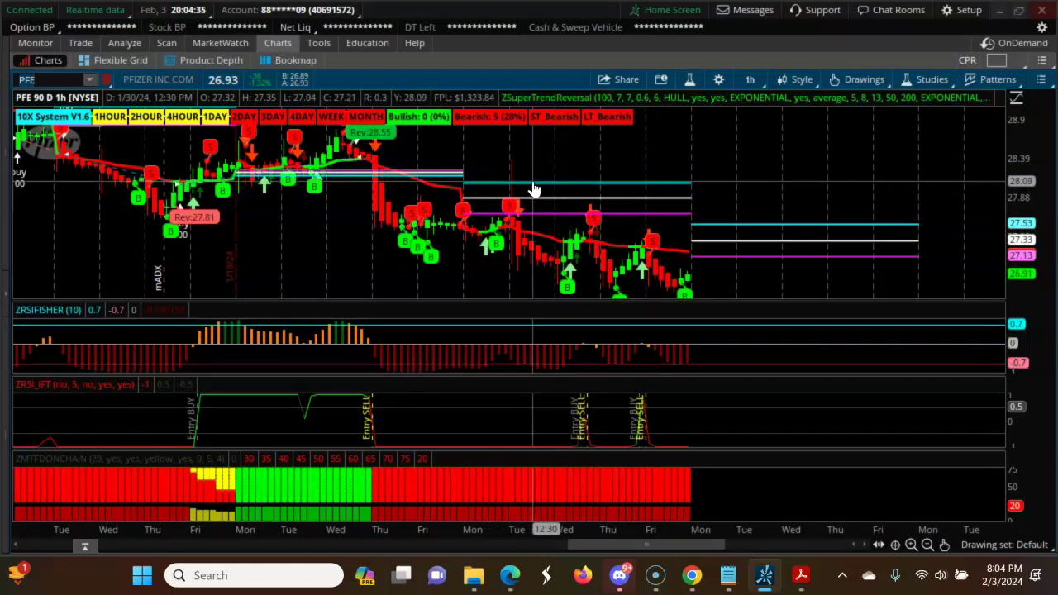
- Sort the scan results by Last price, check the Tesla and COIN rows, and return to Charts
{"action": "left_click", "coordinate": [170, 45]}
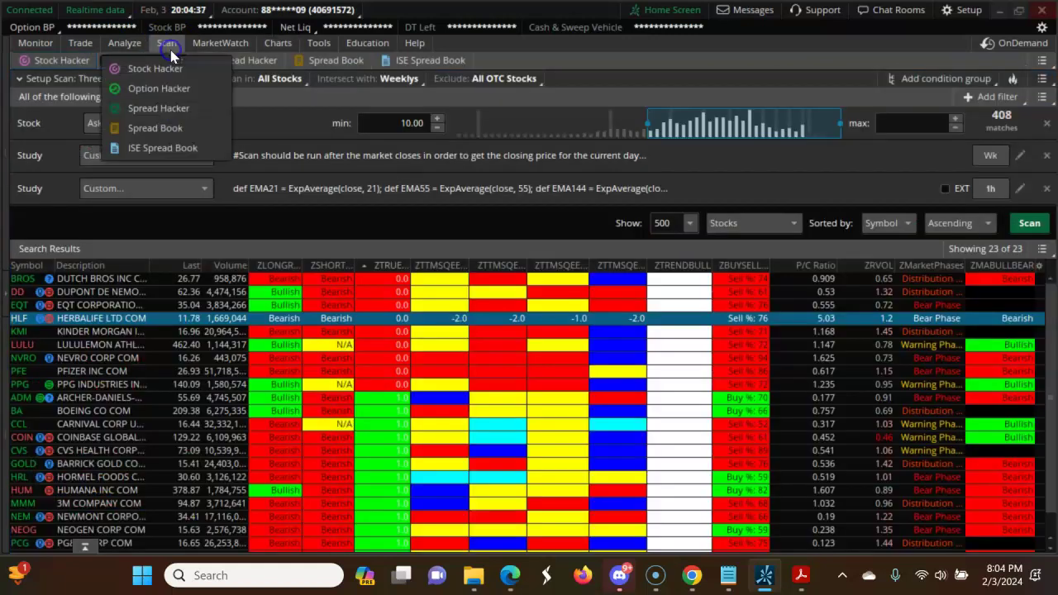
{"action": "left_click", "coordinate": [192, 265]}
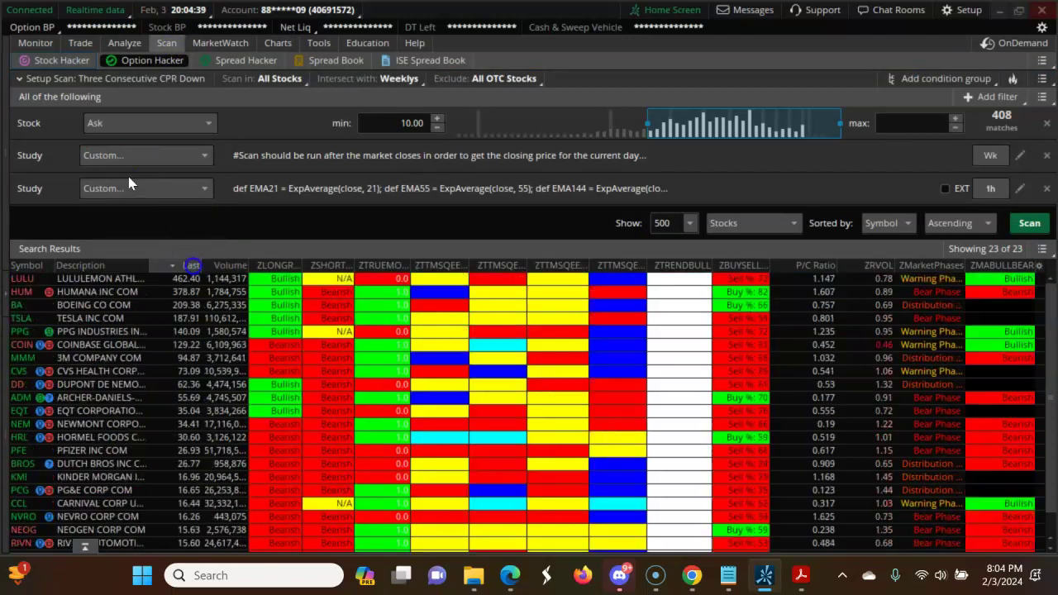
{"action": "left_click", "coordinate": [310, 318]}
{"action": "left_click", "coordinate": [298, 348]}
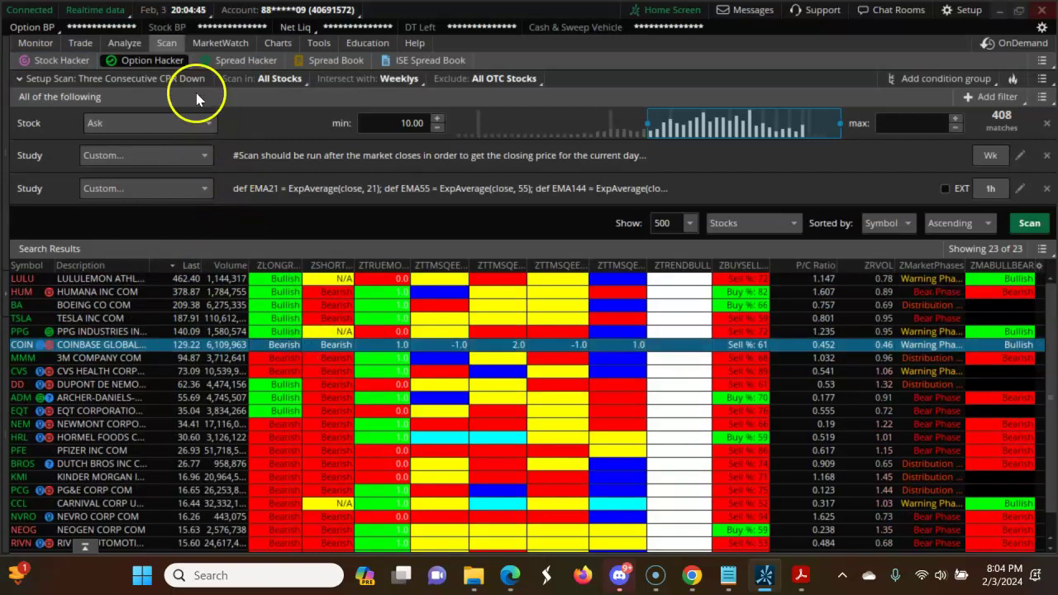
{"action": "left_click", "coordinate": [266, 44]}
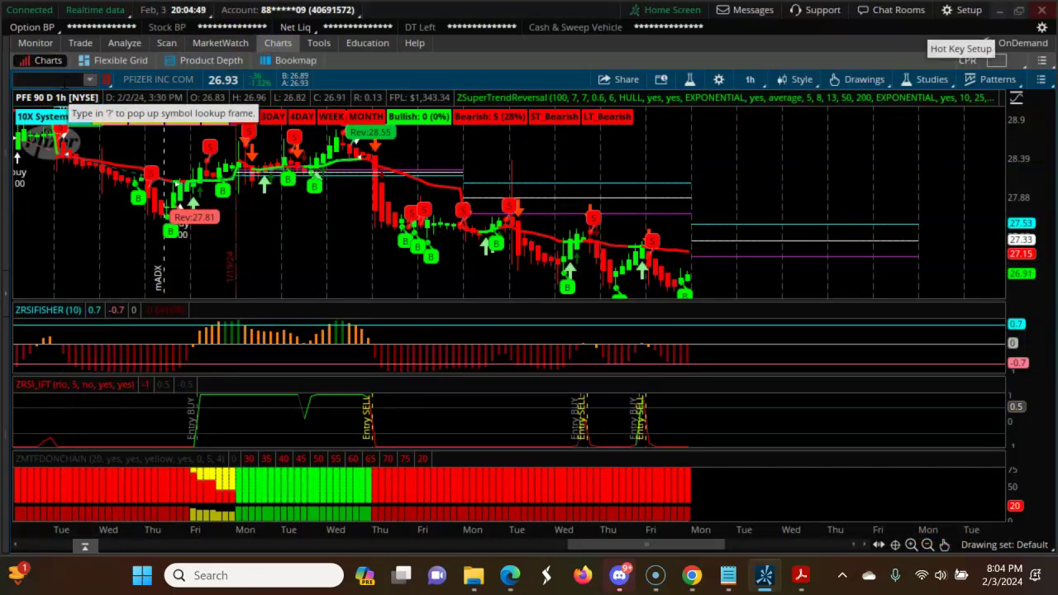
- Load the Coinbase Global (COIN) hourly chart, then return to the scan results
{"action": "type", "text": "COIN"}
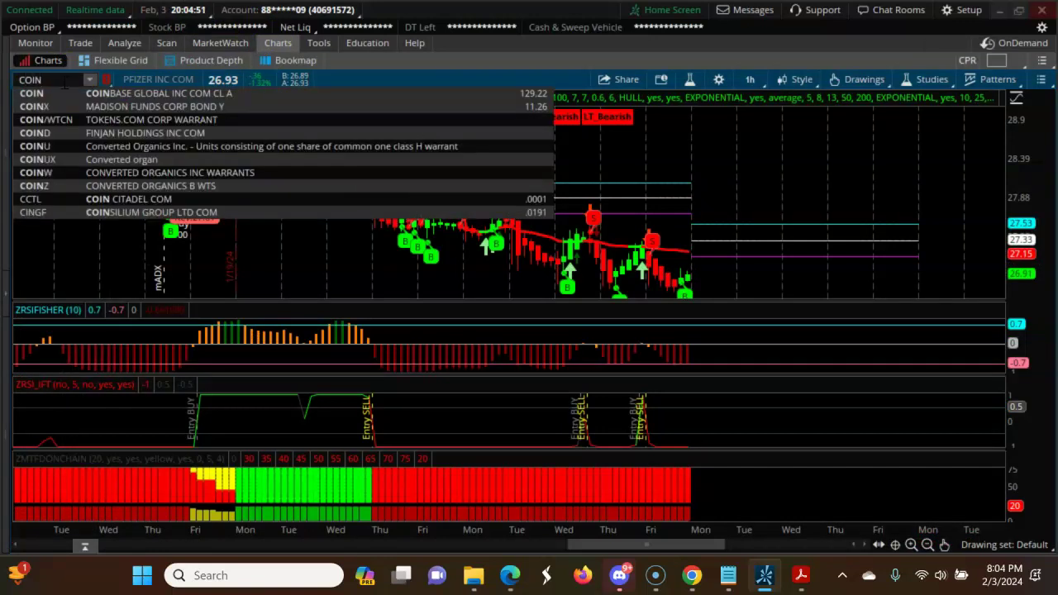
{"action": "left_click", "coordinate": [56, 100]}
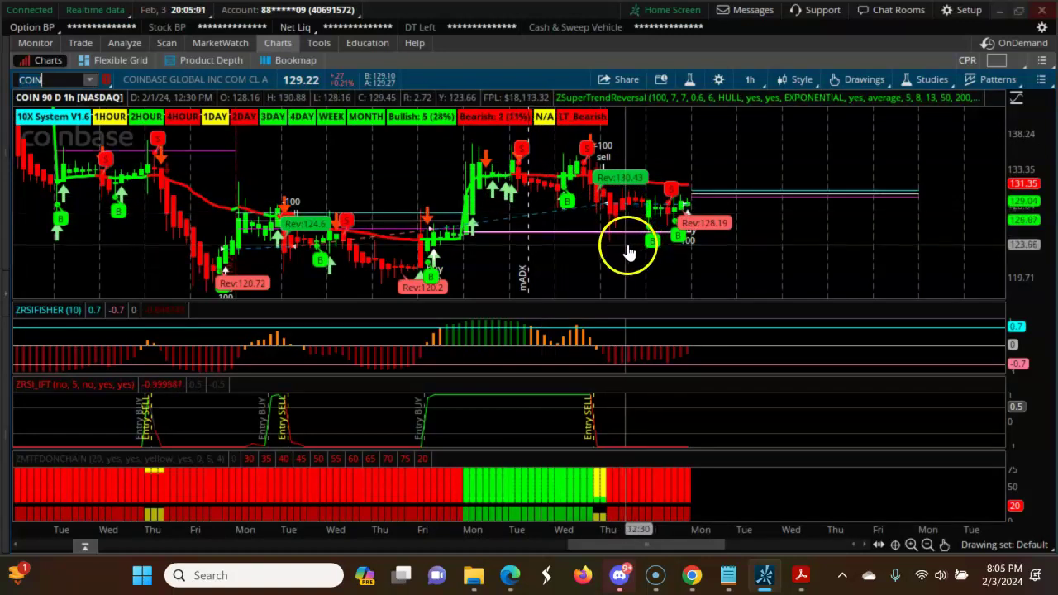
{"action": "left_click", "coordinate": [172, 46]}
- Select the Coinbase, 3M (MMM) and CVS Health rows in the scan results
{"action": "left_click", "coordinate": [129, 318]}
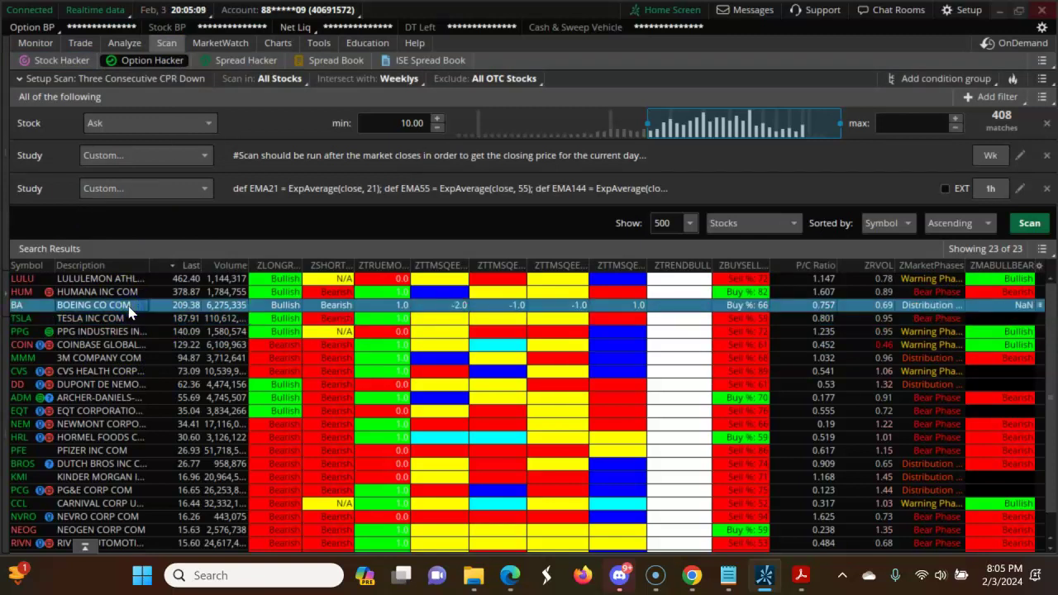
{"action": "left_click", "coordinate": [120, 344]}
{"action": "left_click", "coordinate": [119, 358]}
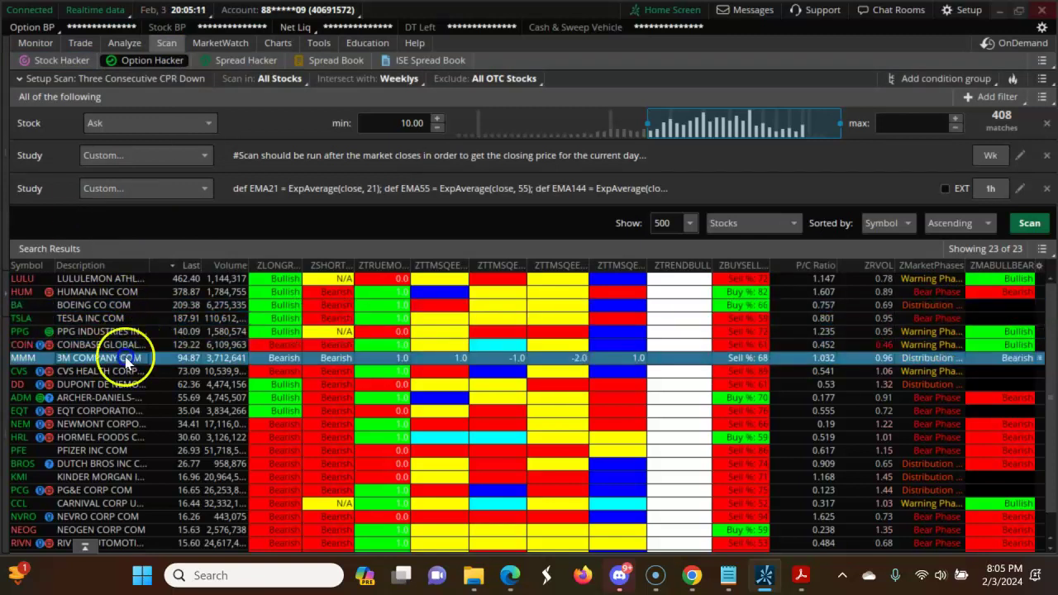
{"action": "left_click", "coordinate": [118, 377]}
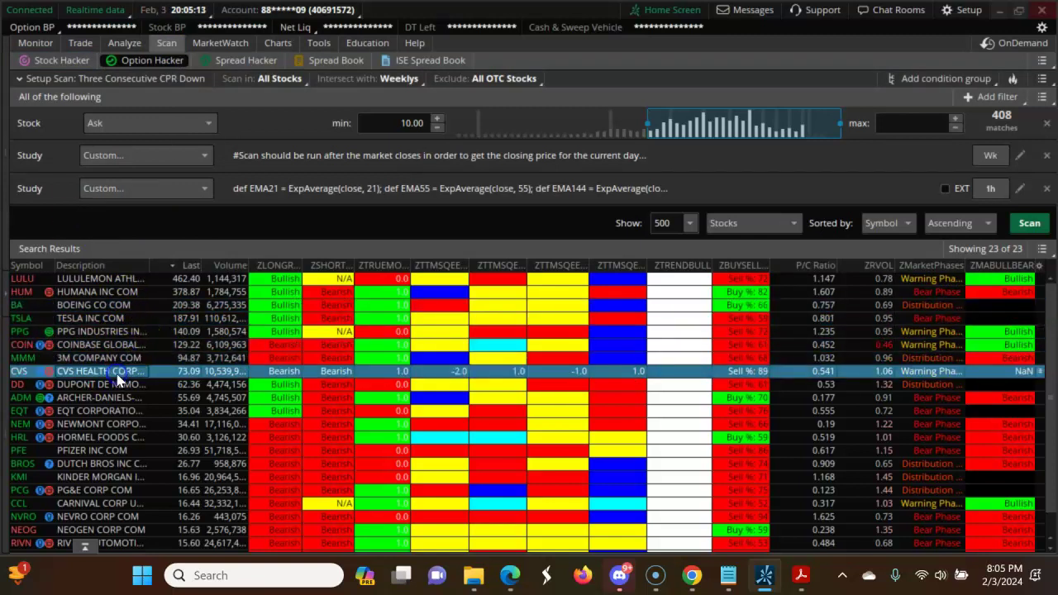
{"action": "left_click", "coordinate": [119, 362]}
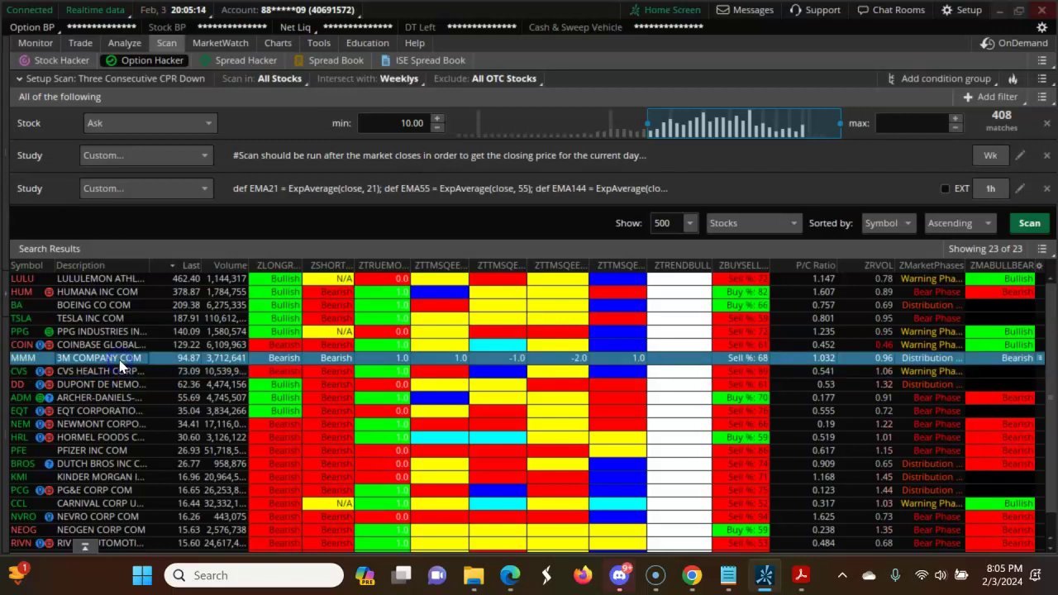
- Load the 3M (MMM) hourly chart, then switch it to CVS Health (CVS)
{"action": "left_click", "coordinate": [278, 43]}
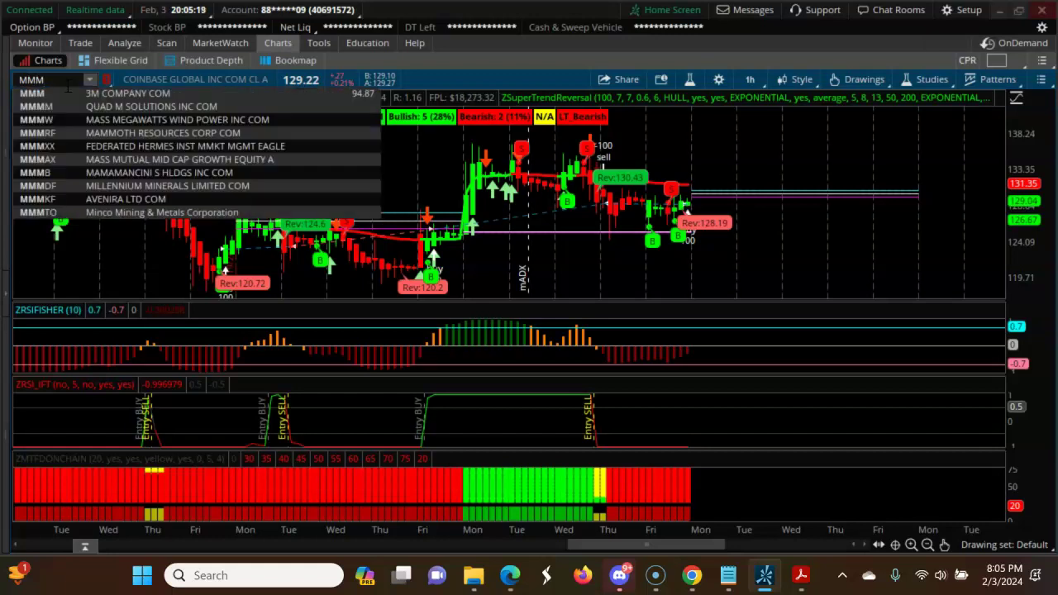
{"action": "left_click", "coordinate": [63, 93]}
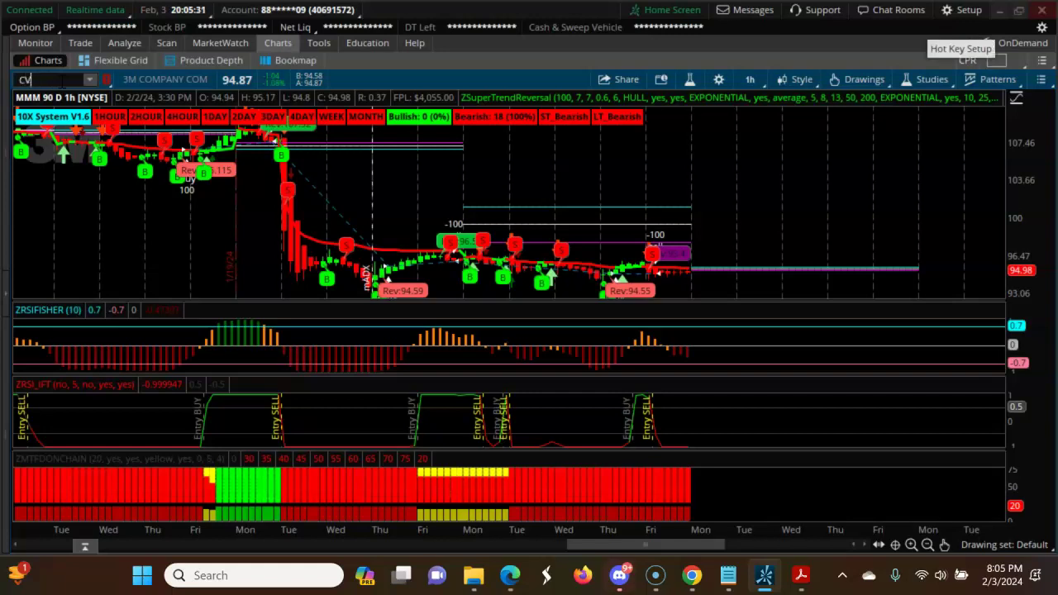
{"action": "type", "text": "SD"}
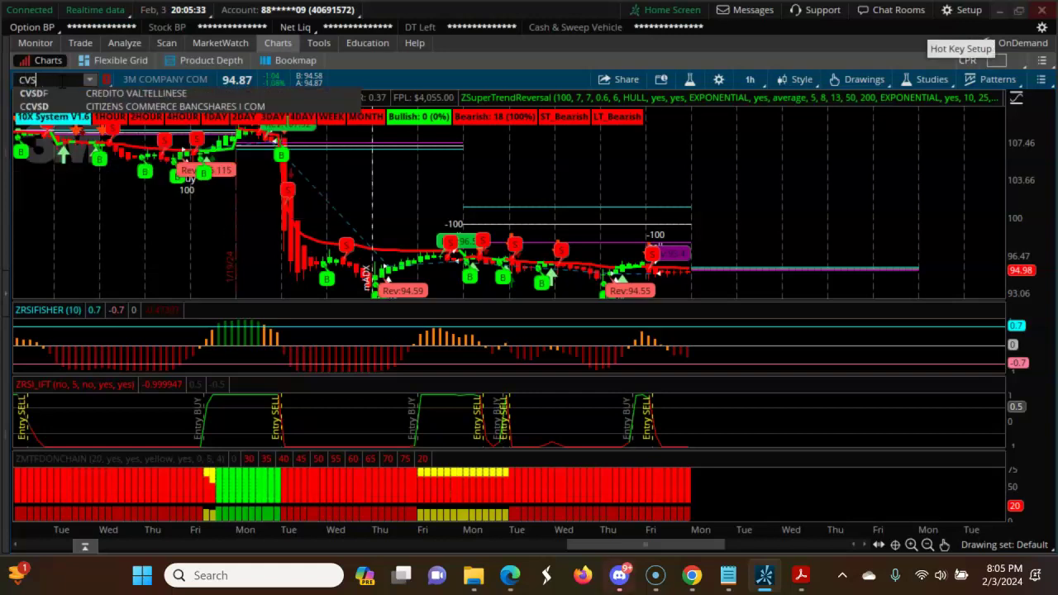
{"action": "left_click", "coordinate": [49, 94]}
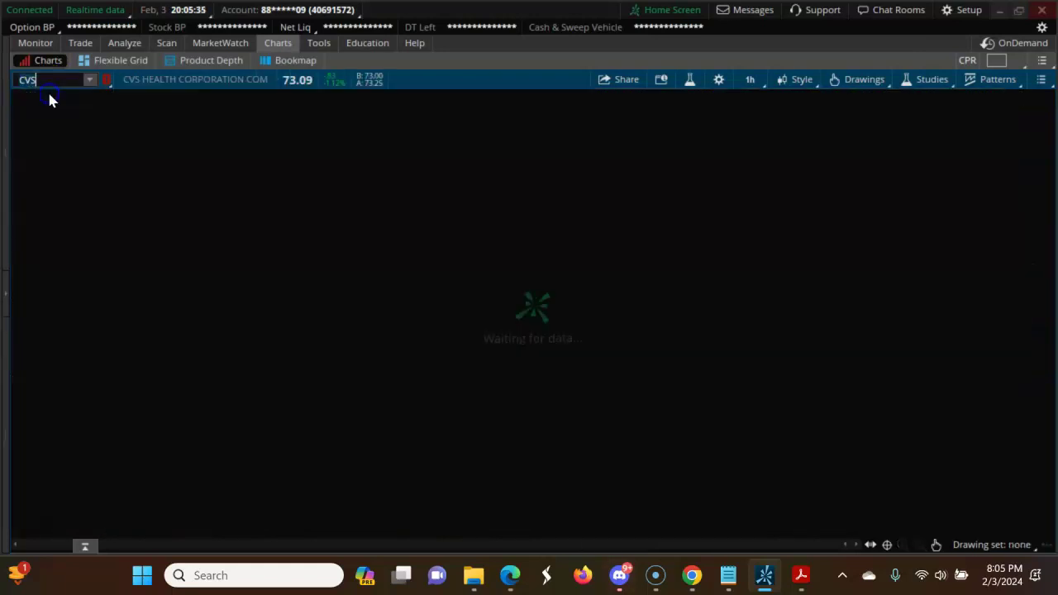